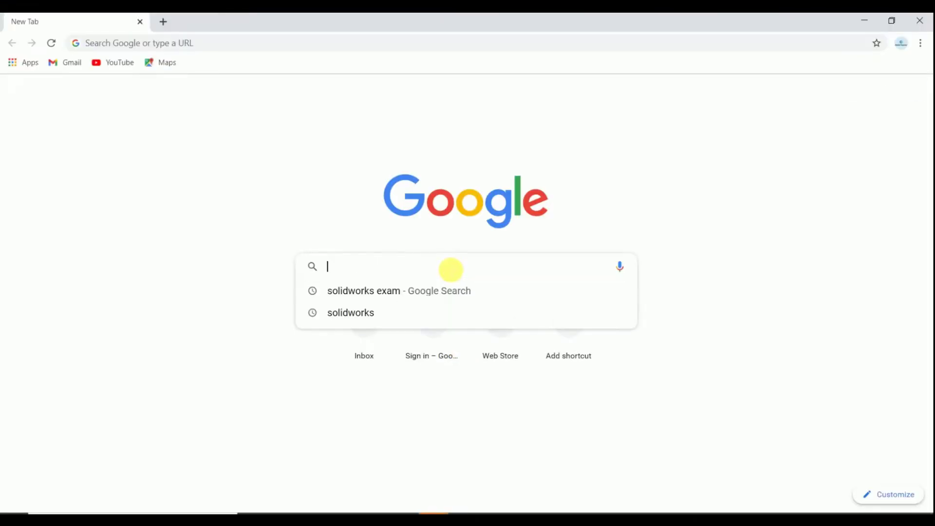
# Search Google for 'Solidwork exam' and download the TesterPro Client installer from the SOLIDWORKS certification page.
pyautogui.write('Solidwork e')
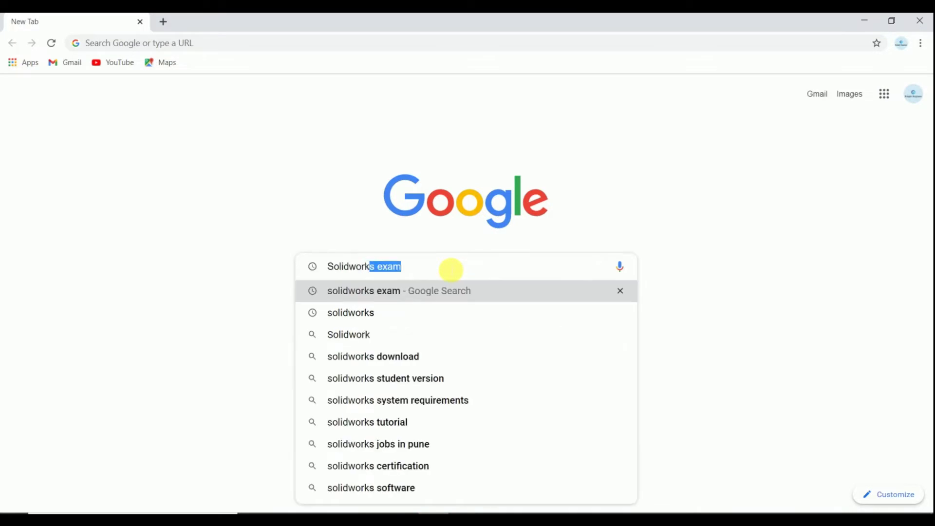
pyautogui.write('xam')
pyautogui.press('Return')
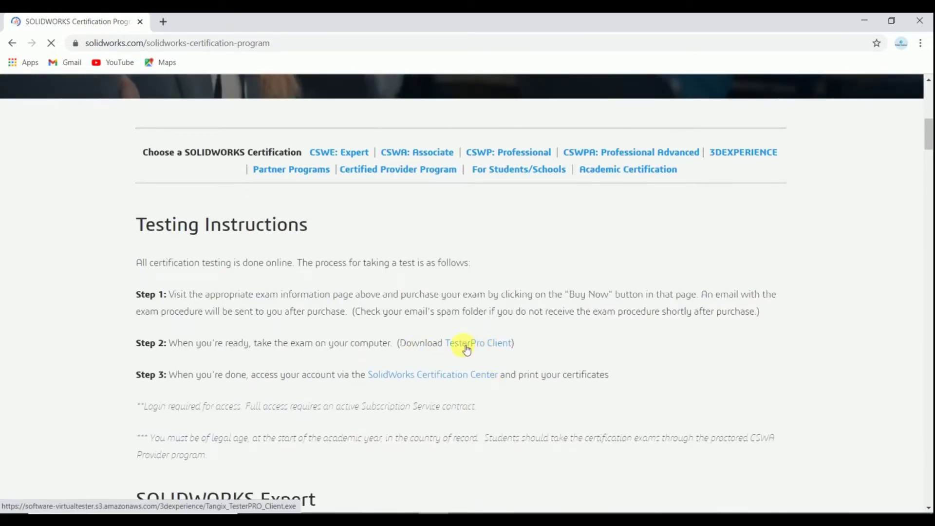
pyautogui.click(484, 345)
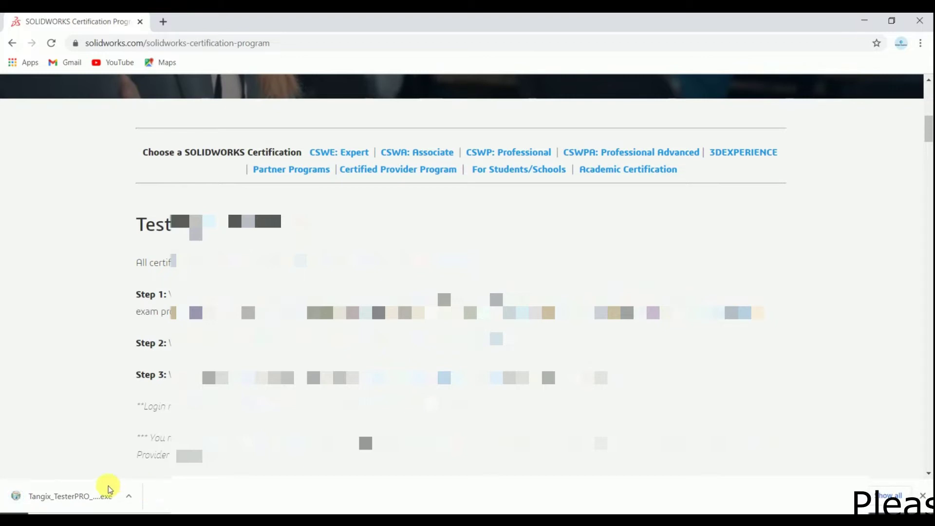
pyautogui.click(127, 497)
pyautogui.click(155, 454)
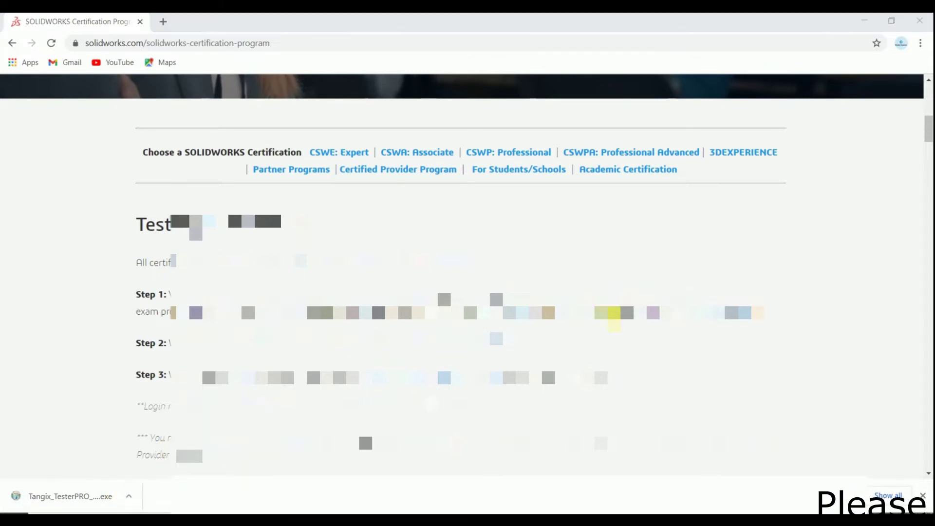
# Run the TesterPRO installer as administrator, accept the licence and install to the default location.
pyautogui.doubleClick(360, 177)
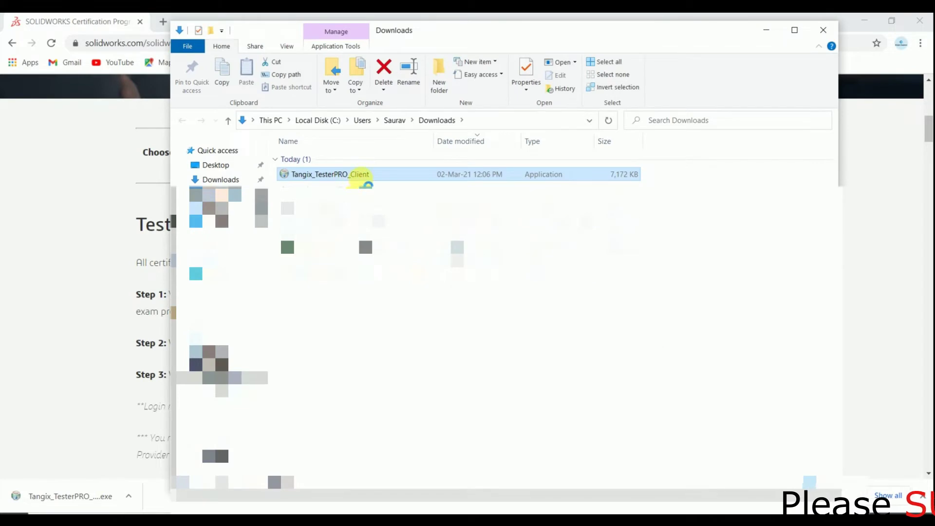
pyautogui.rightClick(358, 176)
pyautogui.click(380, 167)
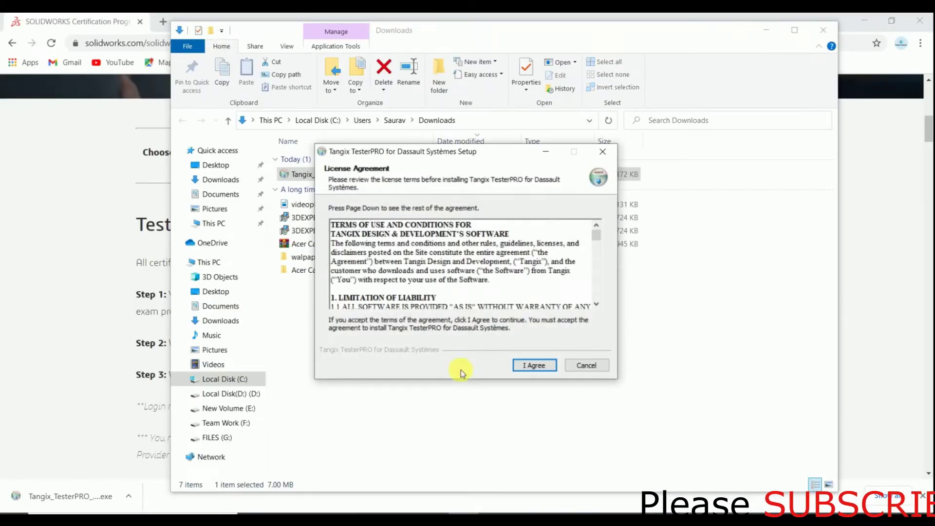
pyautogui.click(516, 365)
pyautogui.click(535, 365)
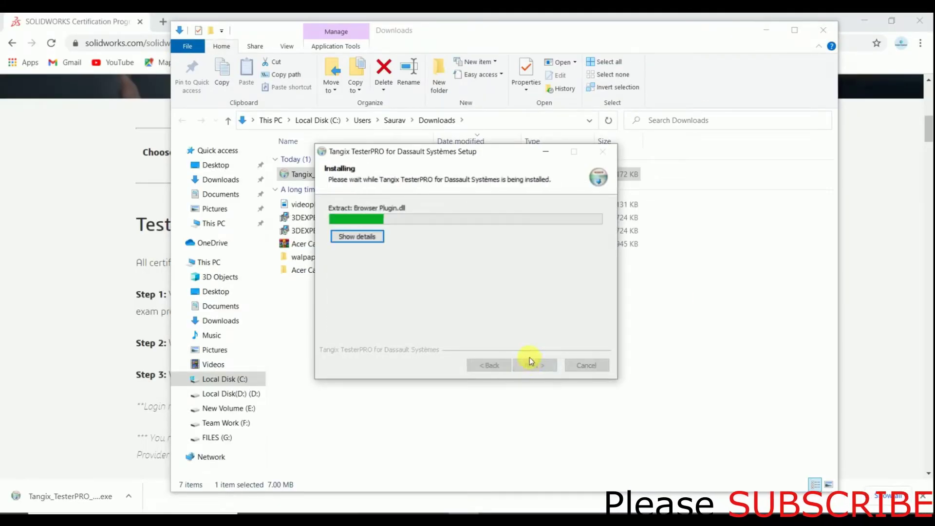
# Close the finished setup wizard and minimize the Downloads folder and browser windows.
pyautogui.click(810, 21)
pyautogui.click(766, 30)
pyautogui.click(866, 20)
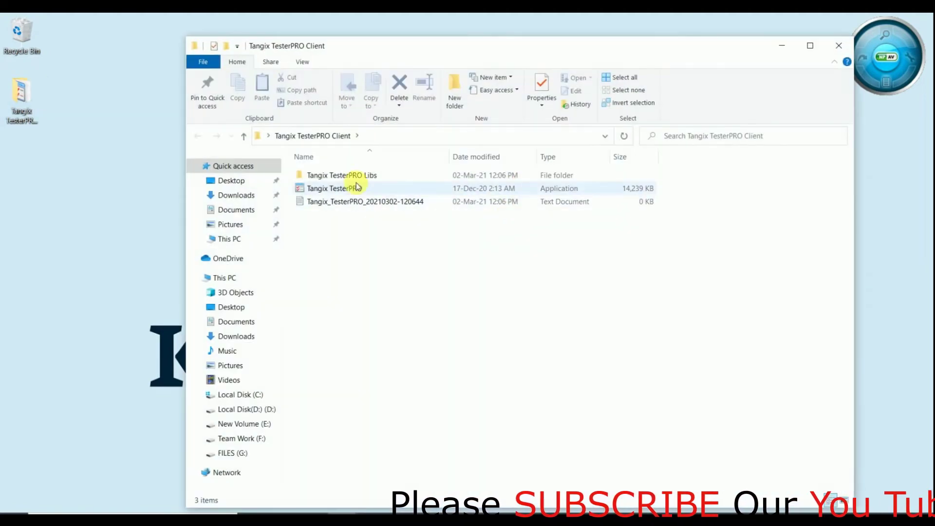
# Launch Tangix TesterPRO, connect using English, and choose signing in with an existing VirtualTester account.
pyautogui.doubleClick(353, 191)
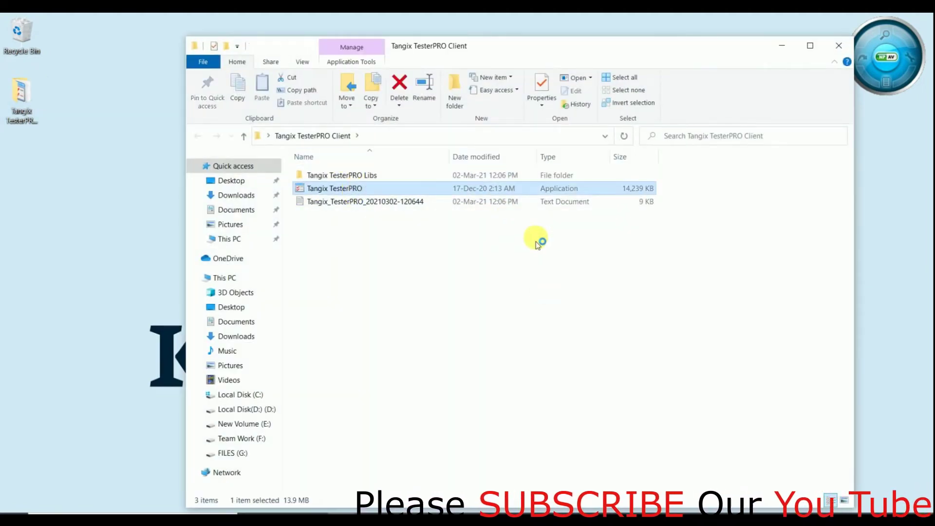
pyautogui.click(546, 288)
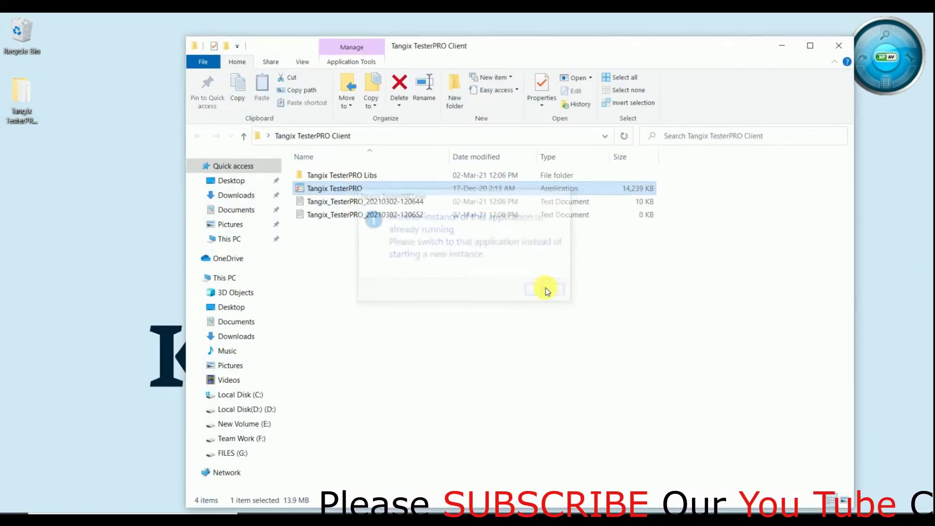
pyautogui.doubleClick(342, 190)
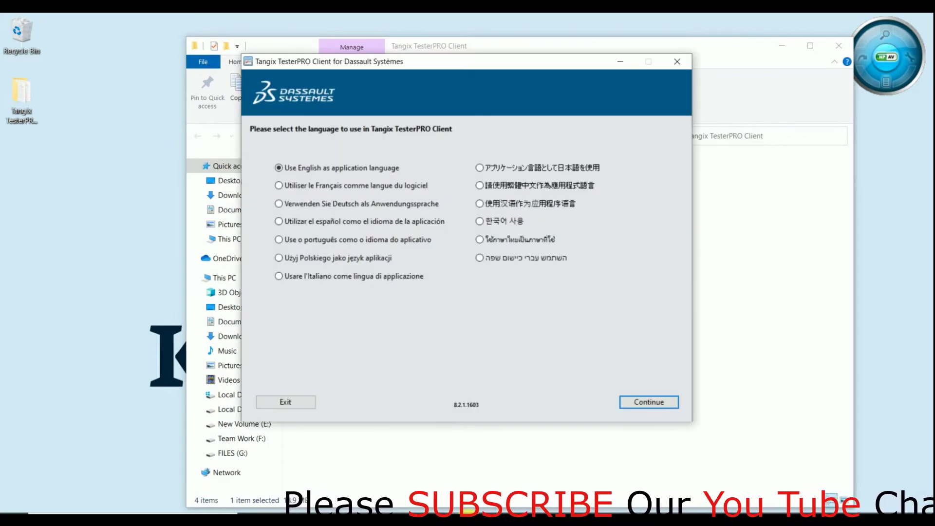
pyautogui.click(783, 46)
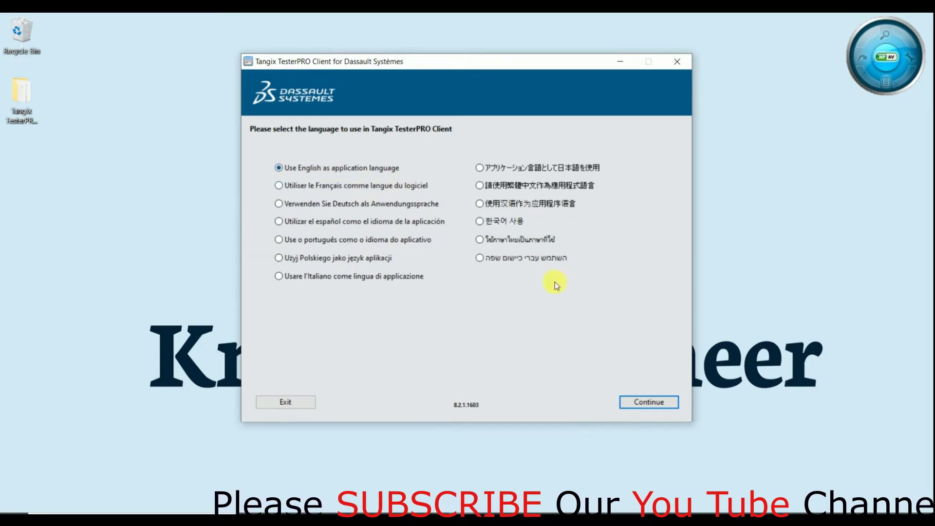
pyautogui.click(644, 403)
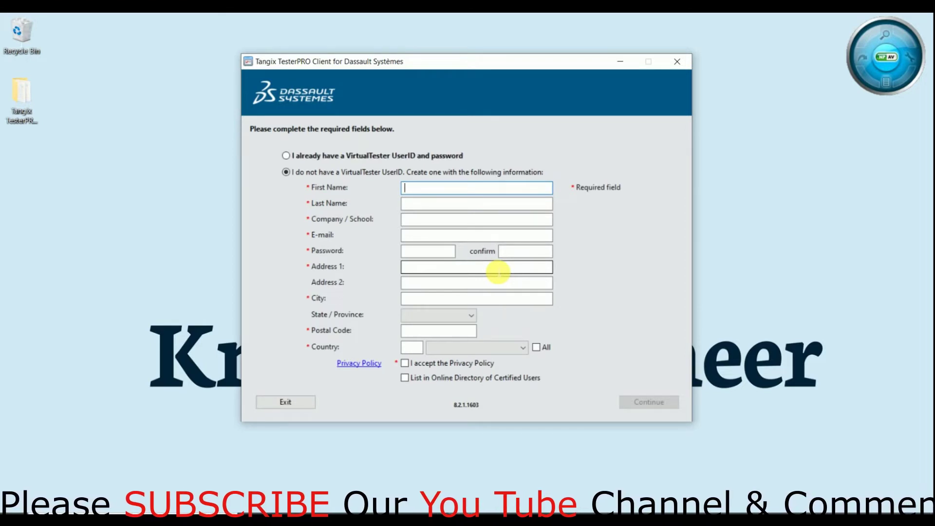
pyautogui.click(347, 156)
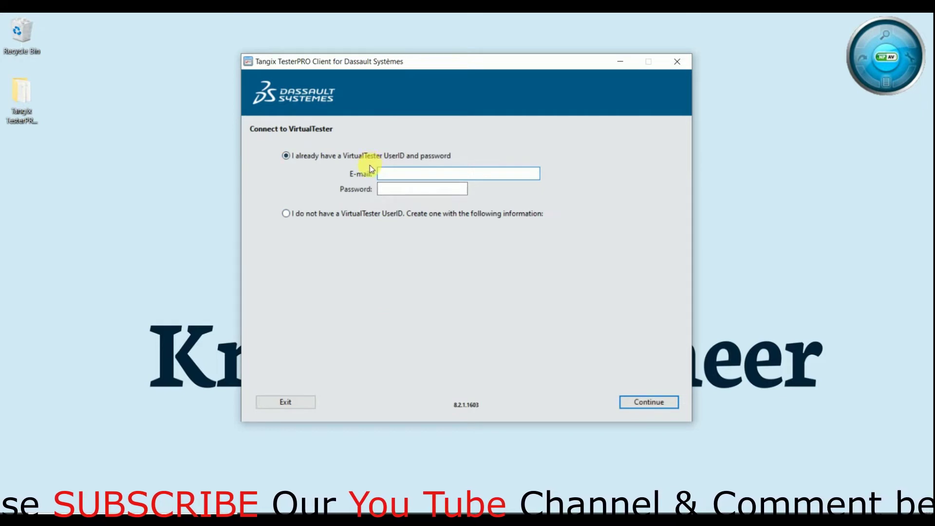
# Pick an account option on the Connect to VirtualTester form.
pyautogui.click(378, 213)
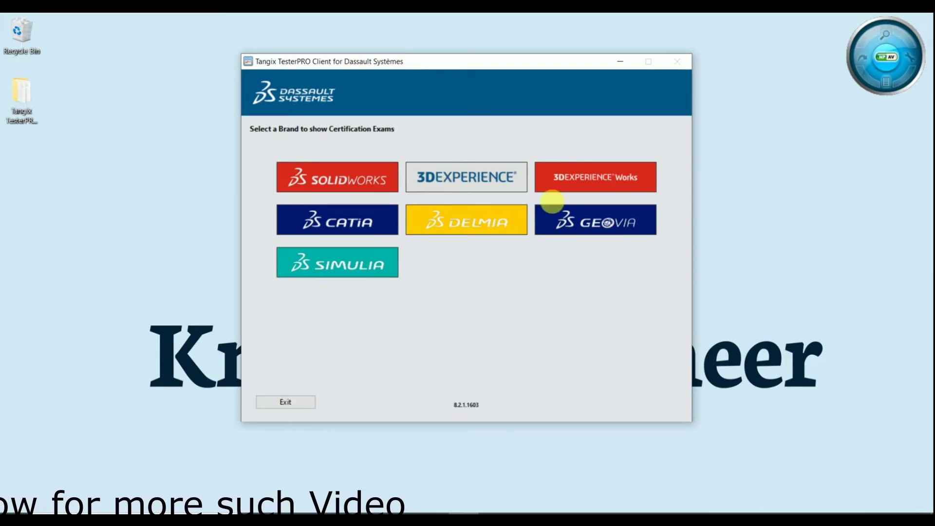
# Open the SOLIDWORKS exam list, scroll down to the CAM and API exams, then go Back.
pyautogui.click(355, 183)
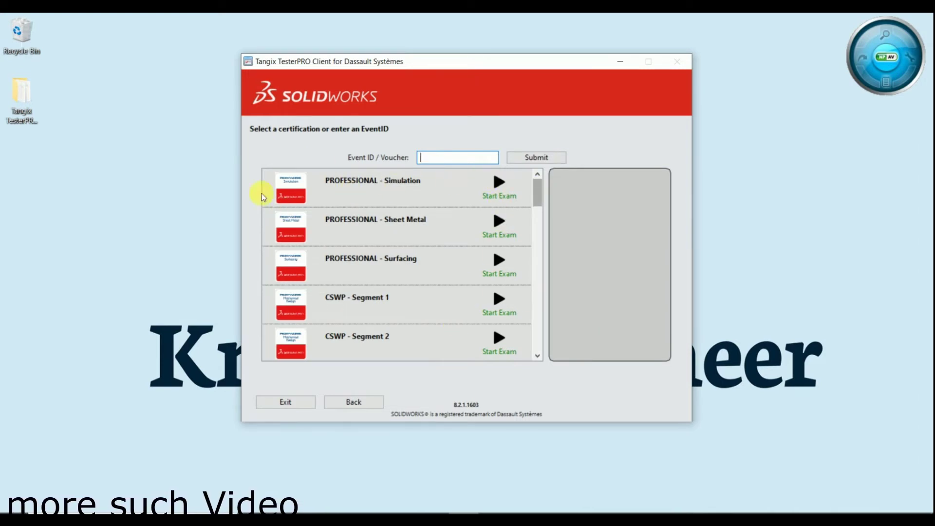
pyautogui.scroll(-6, 442, 303)
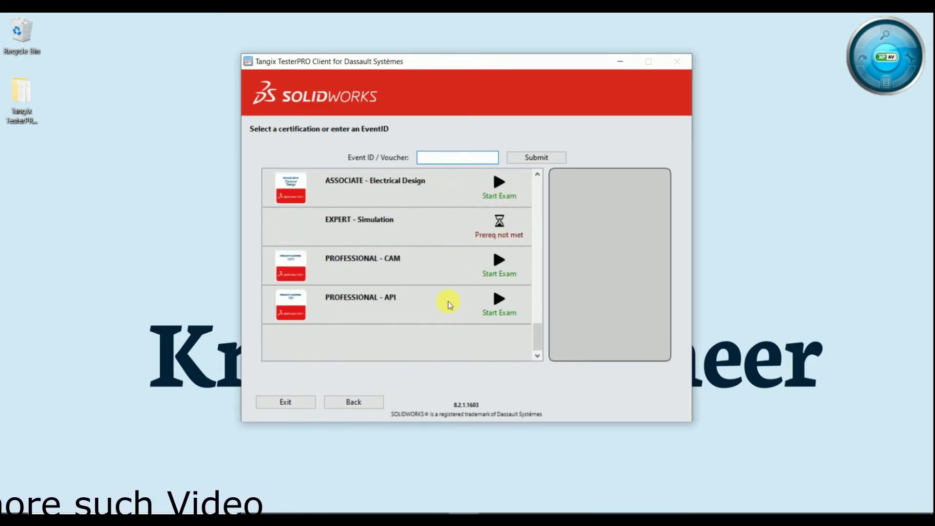
pyautogui.scroll(1, 448, 304)
pyautogui.scroll(4, 448, 305)
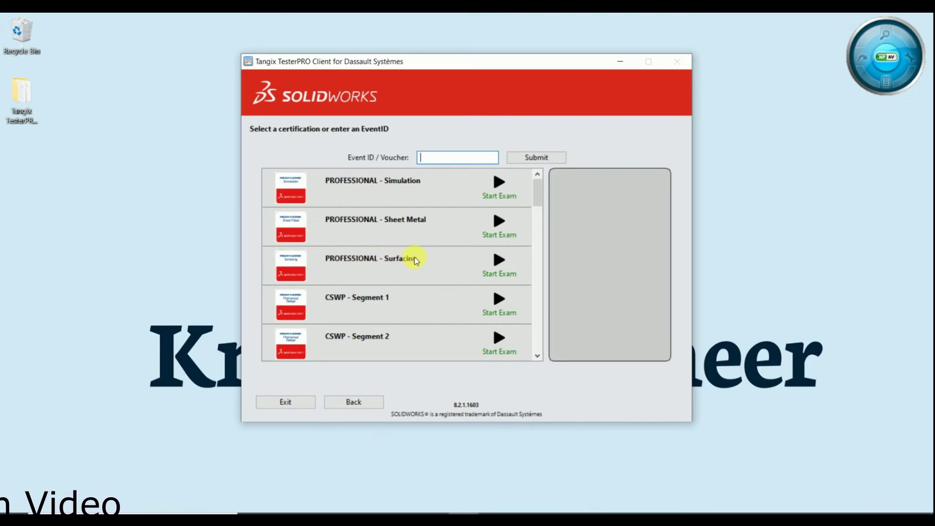
pyautogui.scroll(-1, 419, 265)
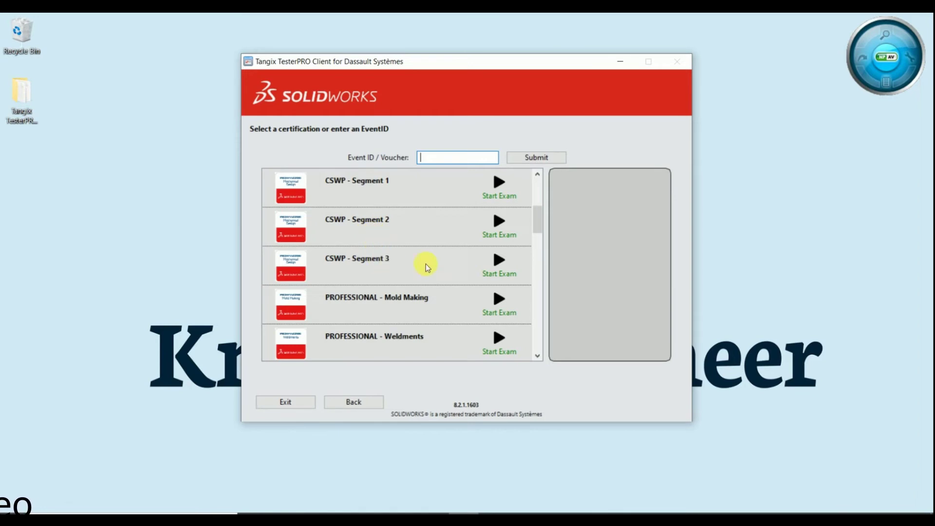
pyautogui.scroll(-2, 380, 258)
pyautogui.scroll(1, 363, 204)
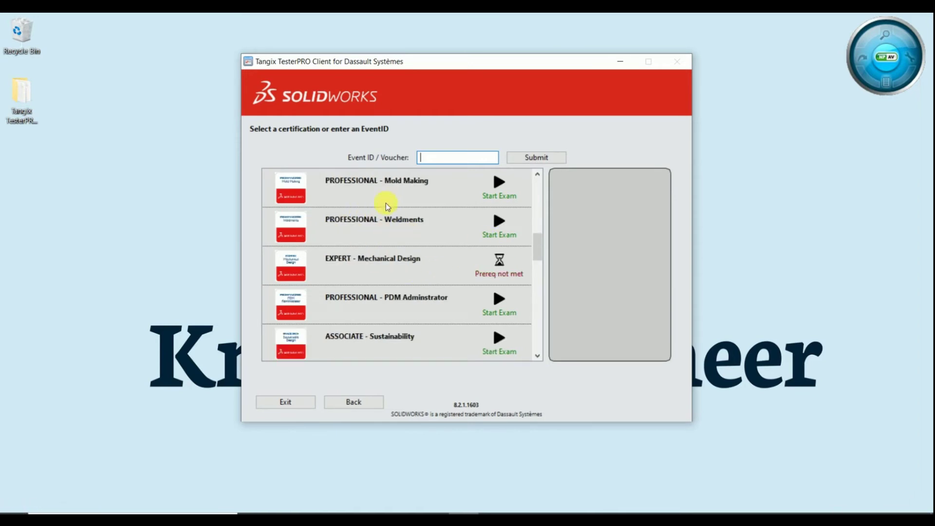
pyautogui.scroll(3, 388, 256)
pyautogui.scroll(-3, 409, 298)
pyautogui.scroll(-3, 435, 301)
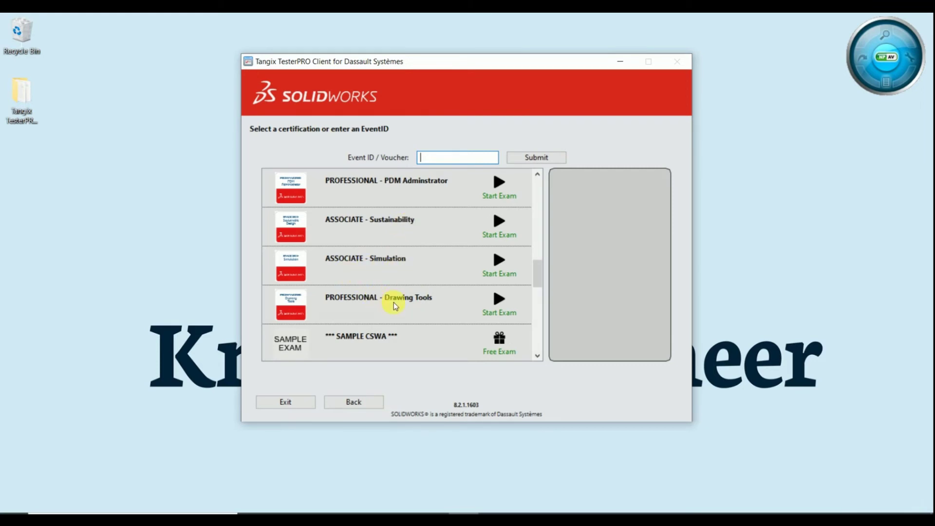
pyautogui.scroll(-3, 423, 306)
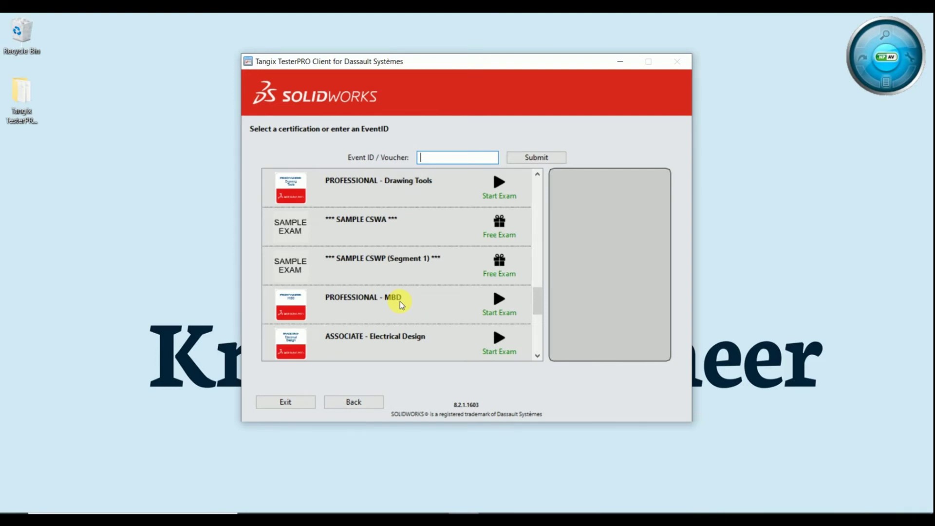
pyautogui.scroll(-3, 380, 336)
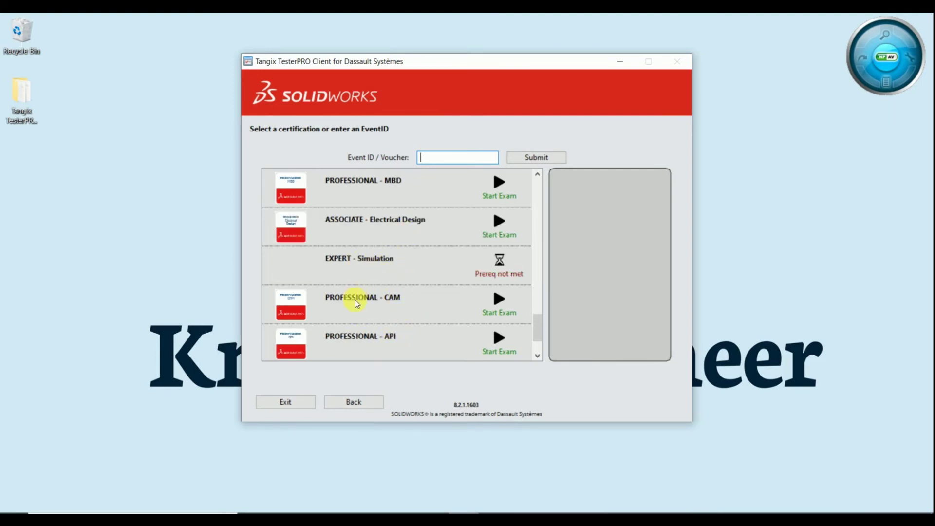
pyautogui.scroll(-1, 375, 335)
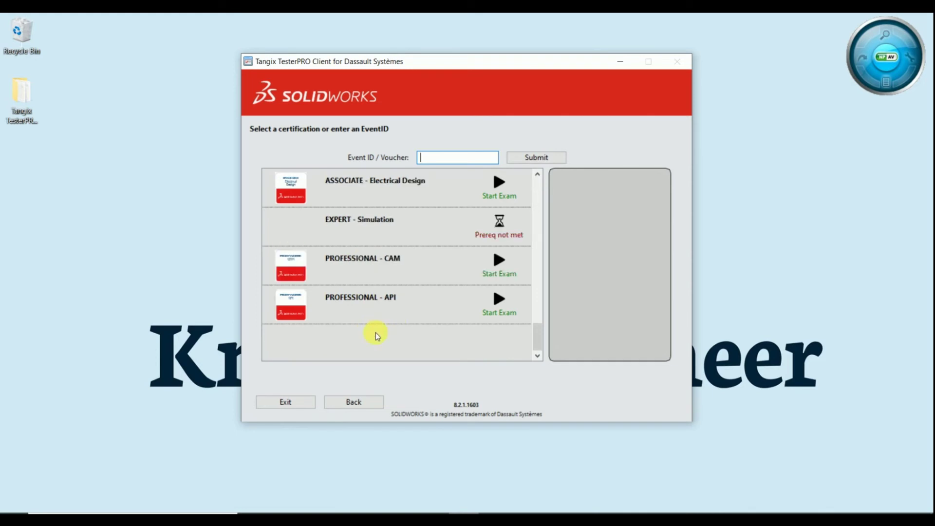
pyautogui.click(367, 400)
# View the 3DEXPERIENCE, 3DEXPERIENCE Works, CATIA and DELMIA exam lists, going Back after each.
pyautogui.click(469, 185)
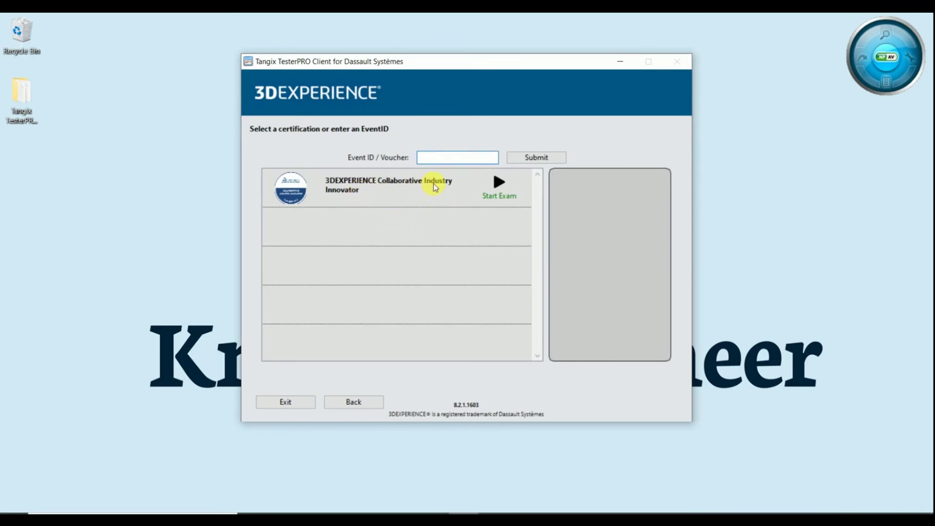
pyautogui.click(367, 401)
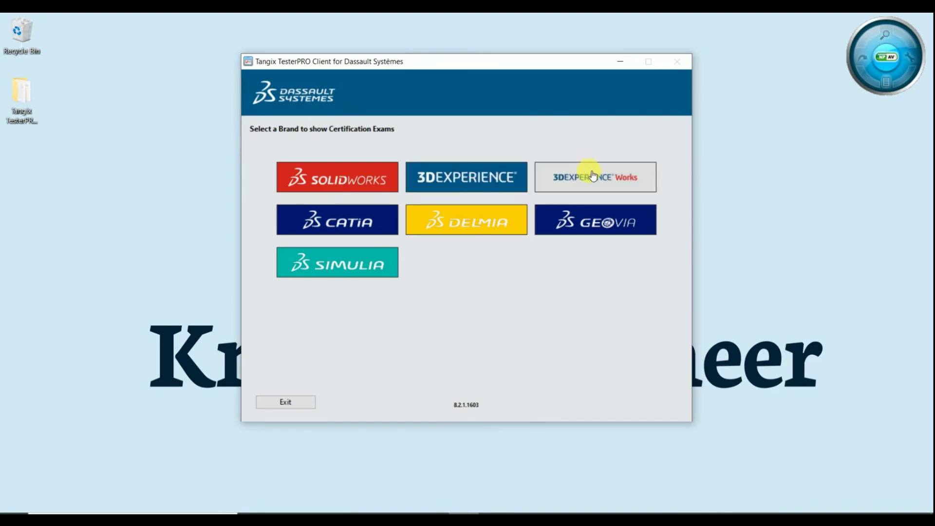
pyautogui.click(591, 172)
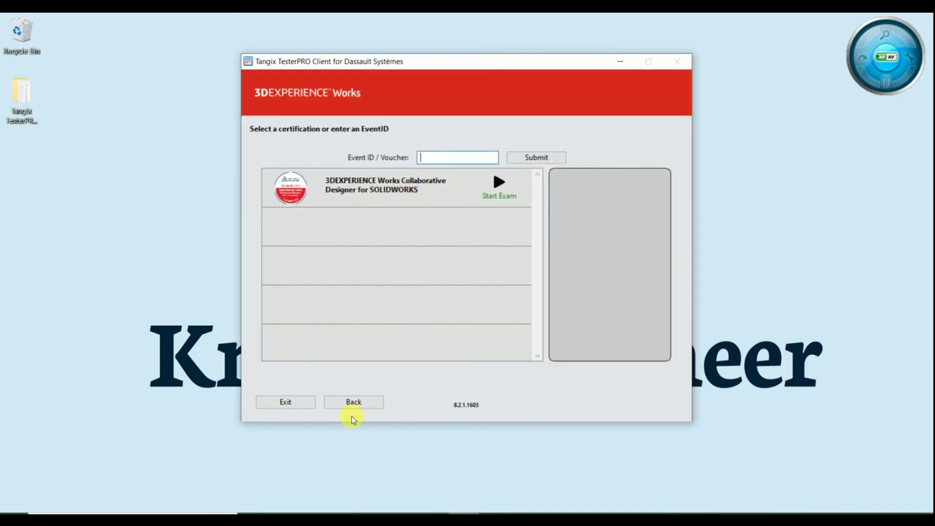
pyautogui.click(361, 400)
pyautogui.click(346, 235)
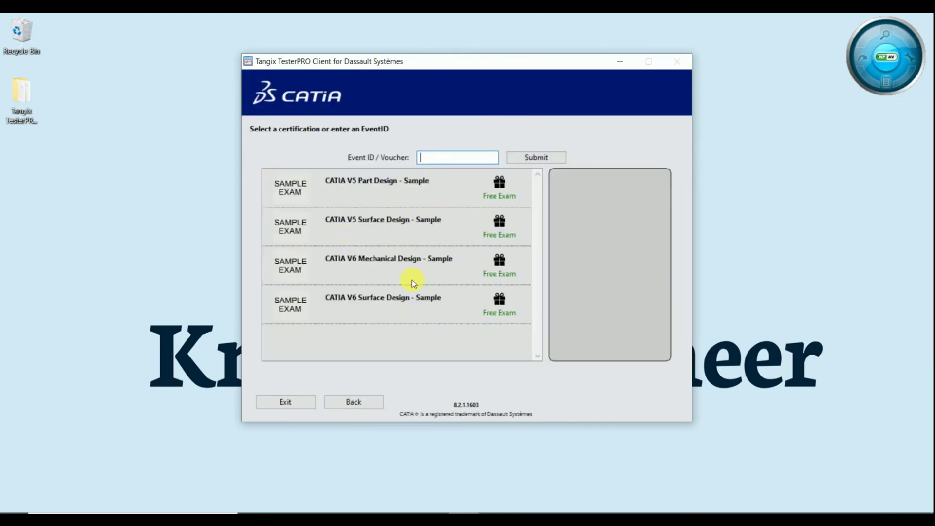
pyautogui.click(369, 402)
pyautogui.click(471, 232)
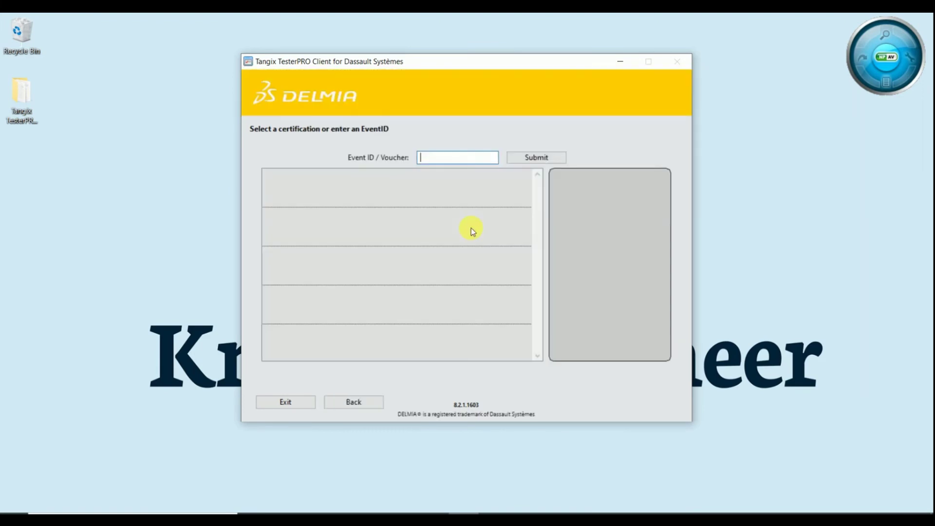
pyautogui.click(363, 401)
# View the GEOVIA and SIMULIA exams, then recheck 3DEXPERIENCE Works and 3DEXPERIENCE.
pyautogui.click(594, 227)
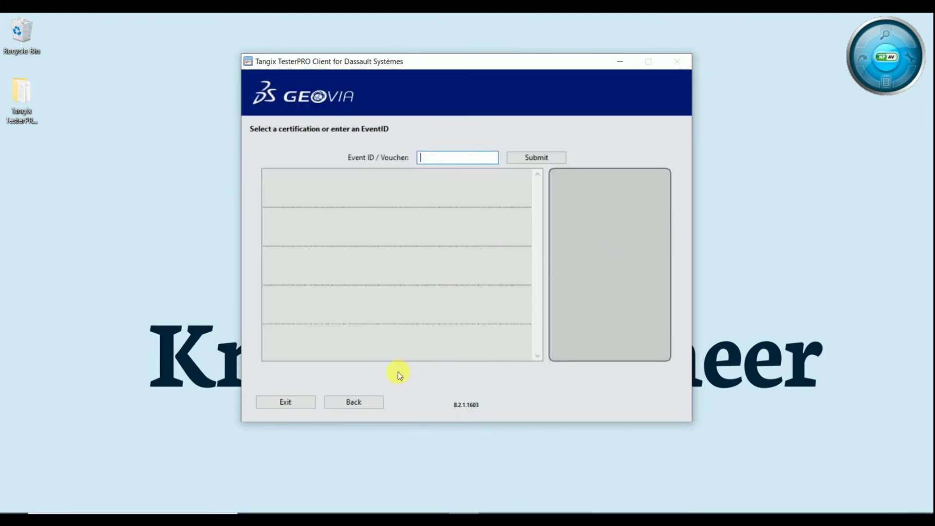
pyautogui.click(373, 402)
pyautogui.click(368, 267)
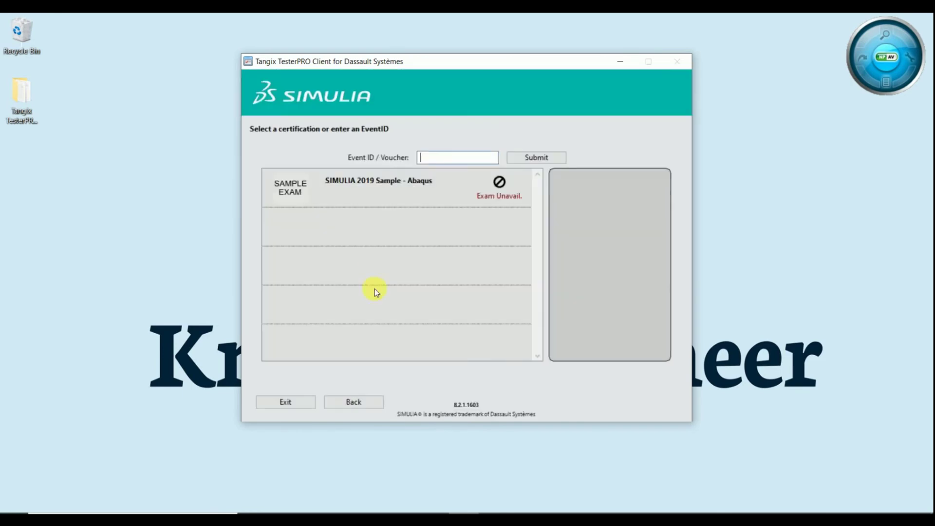
pyautogui.click(364, 405)
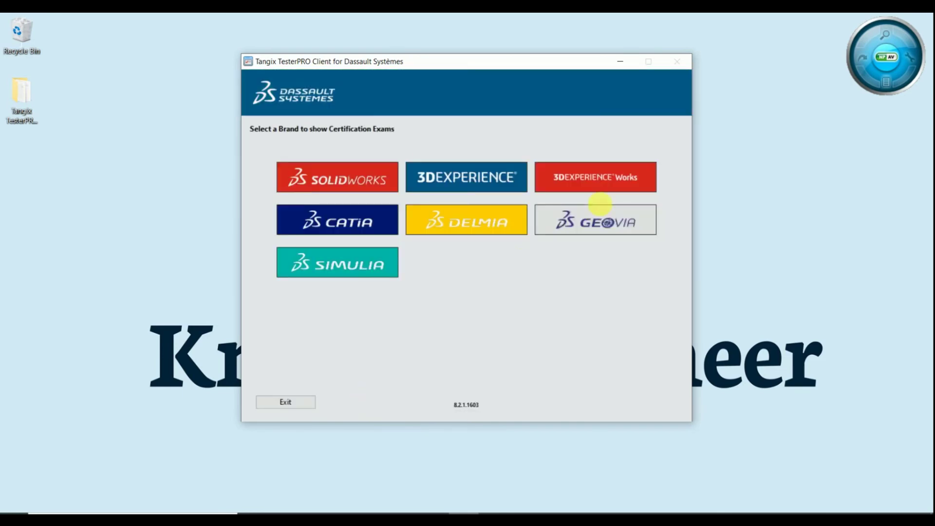
pyautogui.click(617, 187)
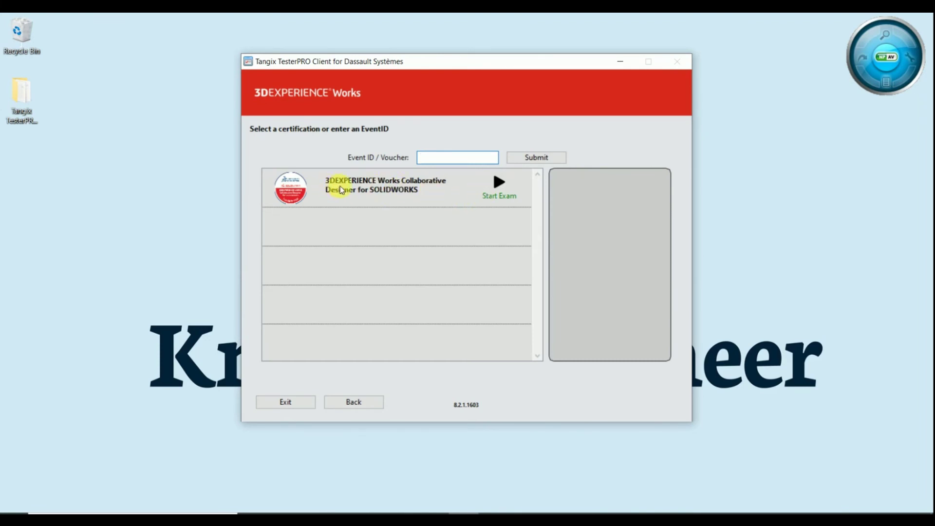
pyautogui.click(354, 400)
pyautogui.click(461, 182)
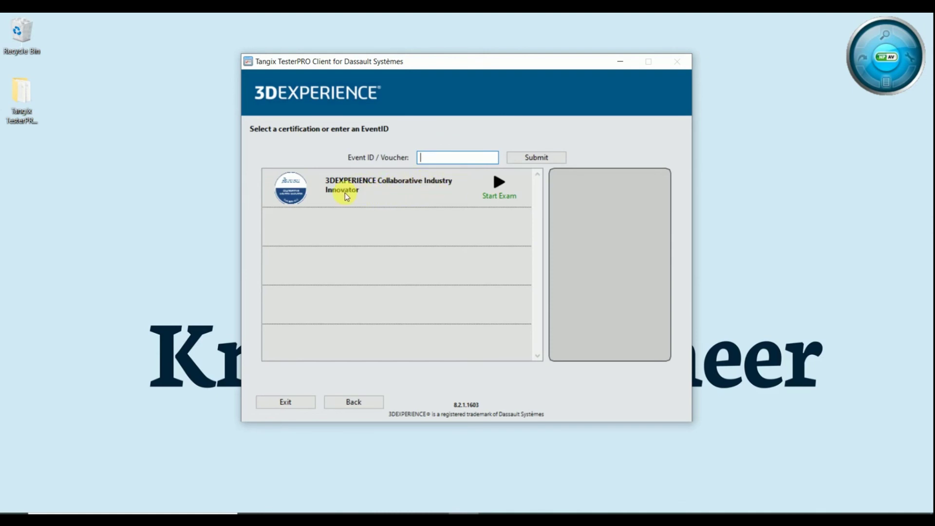
pyautogui.click(366, 401)
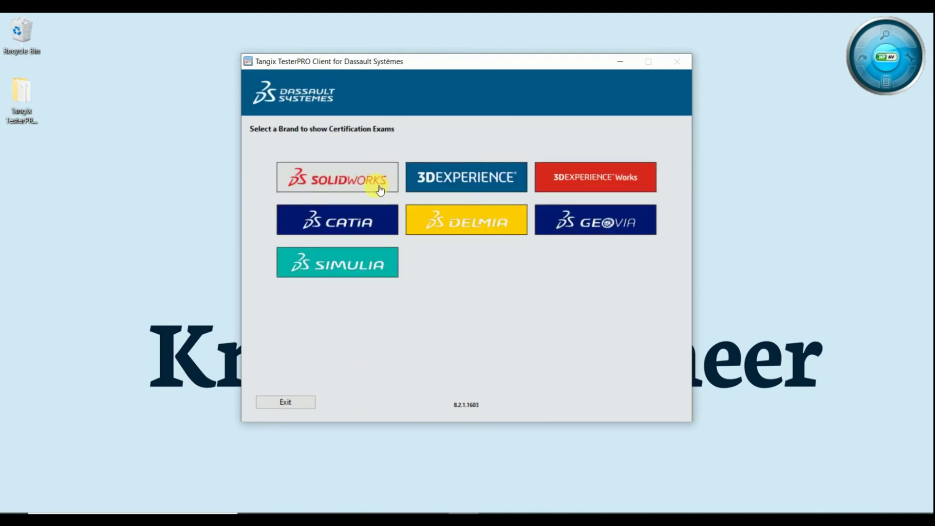
# Reopen the SOLIDWORKS exam list and scroll it down and back up to the top.
pyautogui.click(380, 190)
pyautogui.scroll(-10, 446, 307)
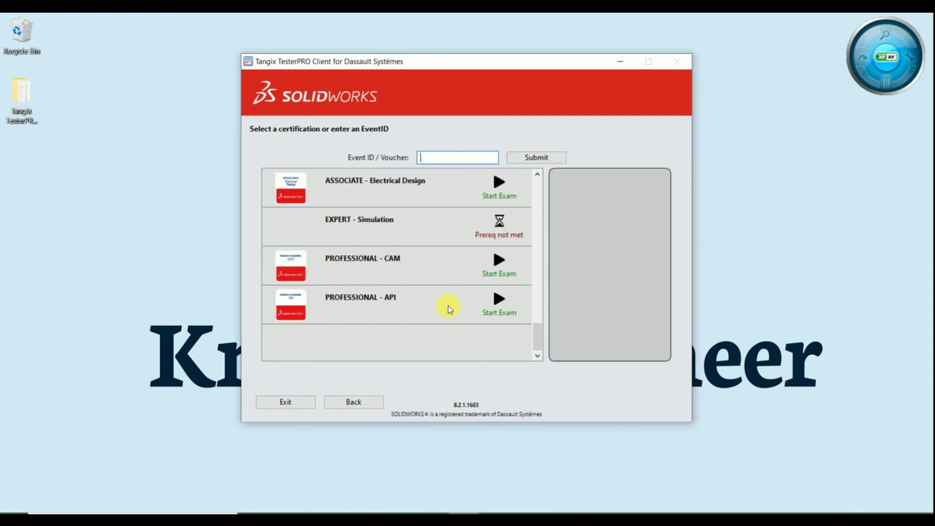
pyautogui.scroll(10, 448, 307)
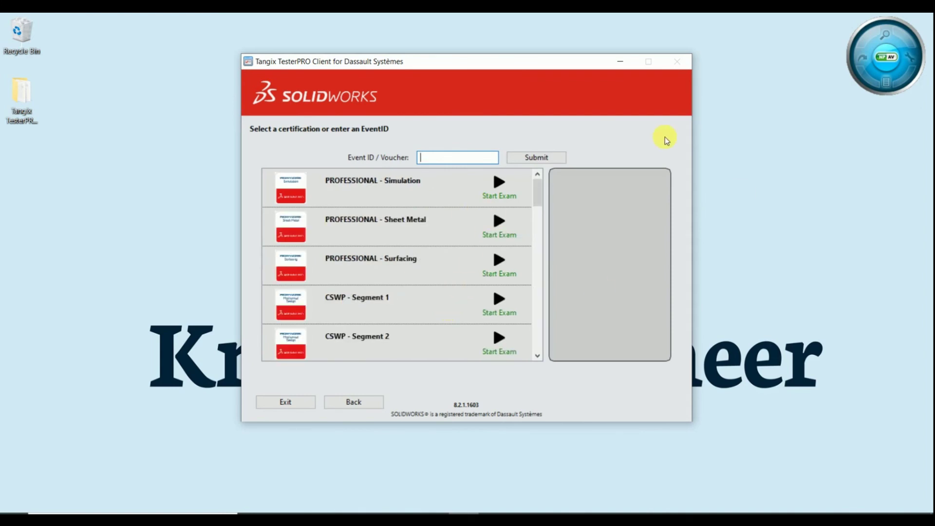